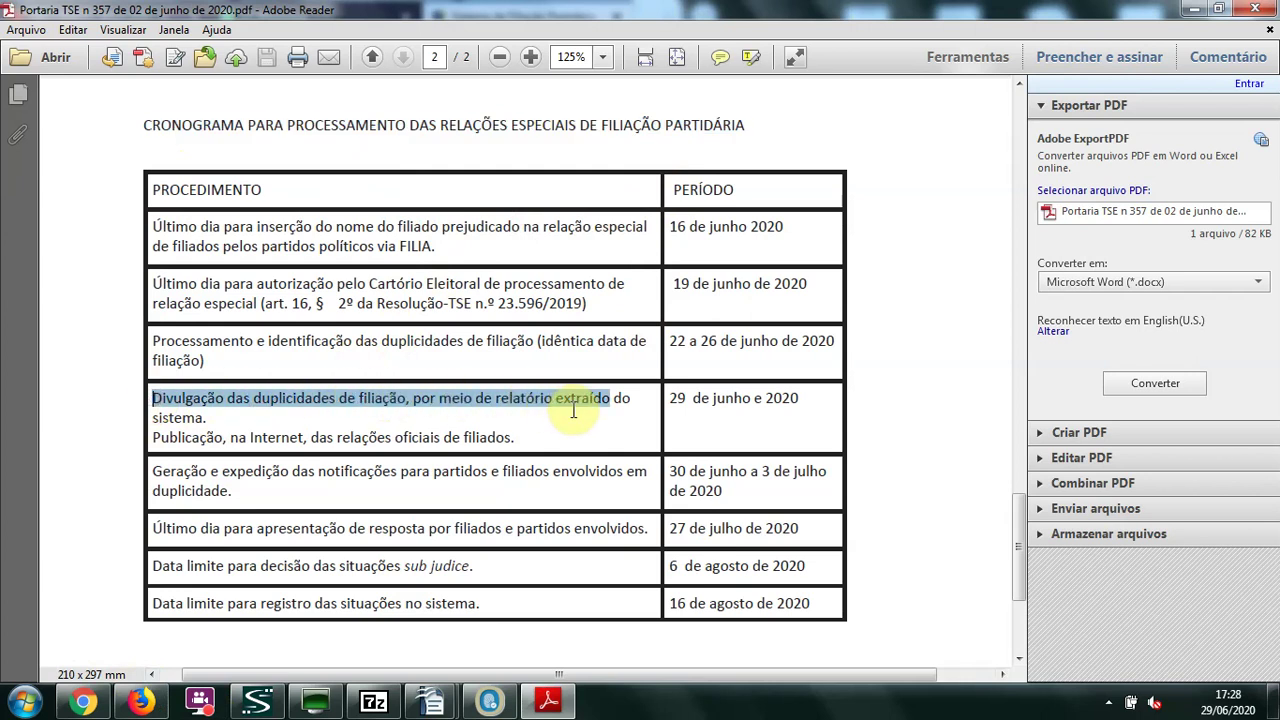
Highlight the schedule row on disclosing duplicate affiliations and publishing the official lists, including its date
{"action": "left_click", "coordinate": [540, 434]}
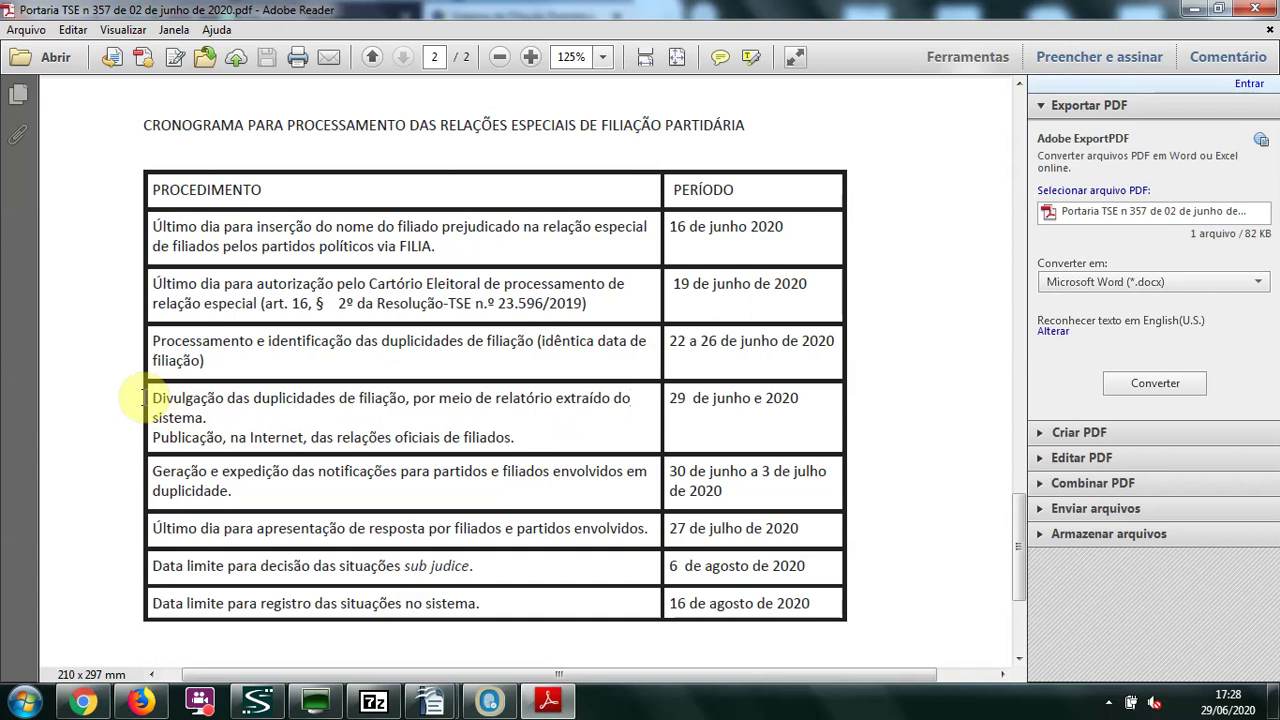
{"action": "left_click_drag", "start_coordinate": [440, 125], "coordinate": [560, 128]}
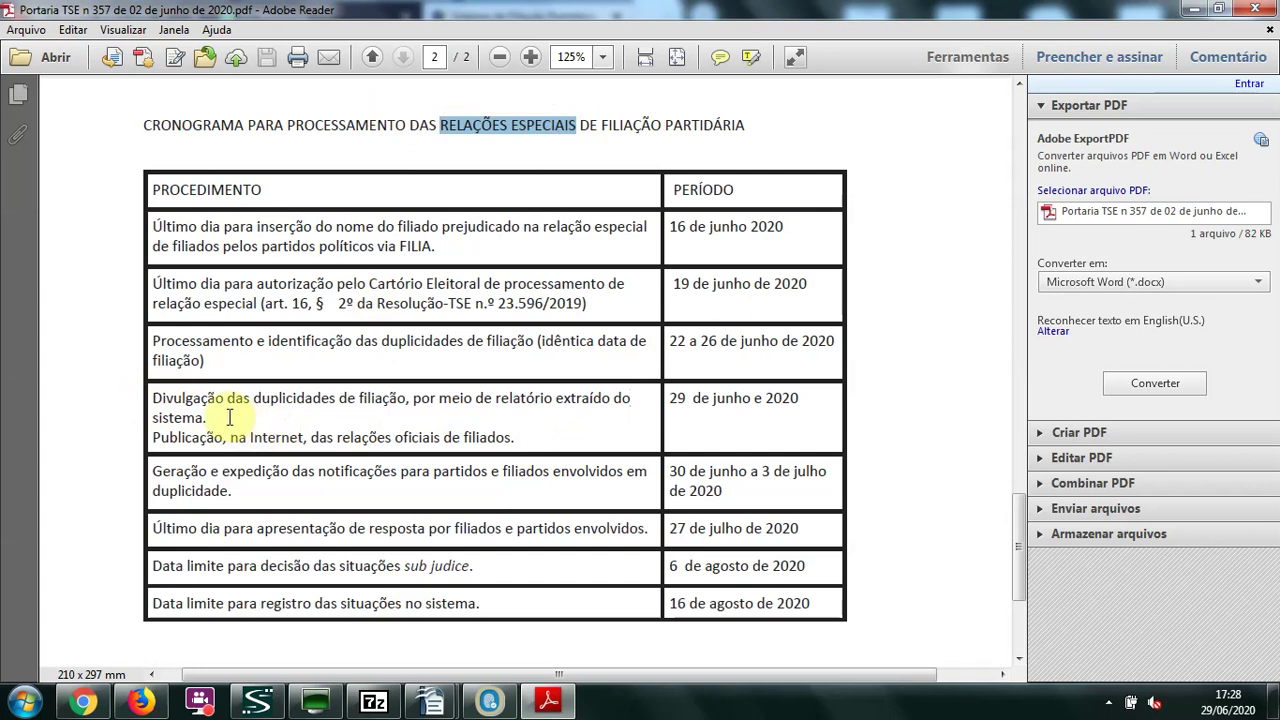
{"action": "left_click_drag", "start_coordinate": [150, 398], "coordinate": [808, 408]}
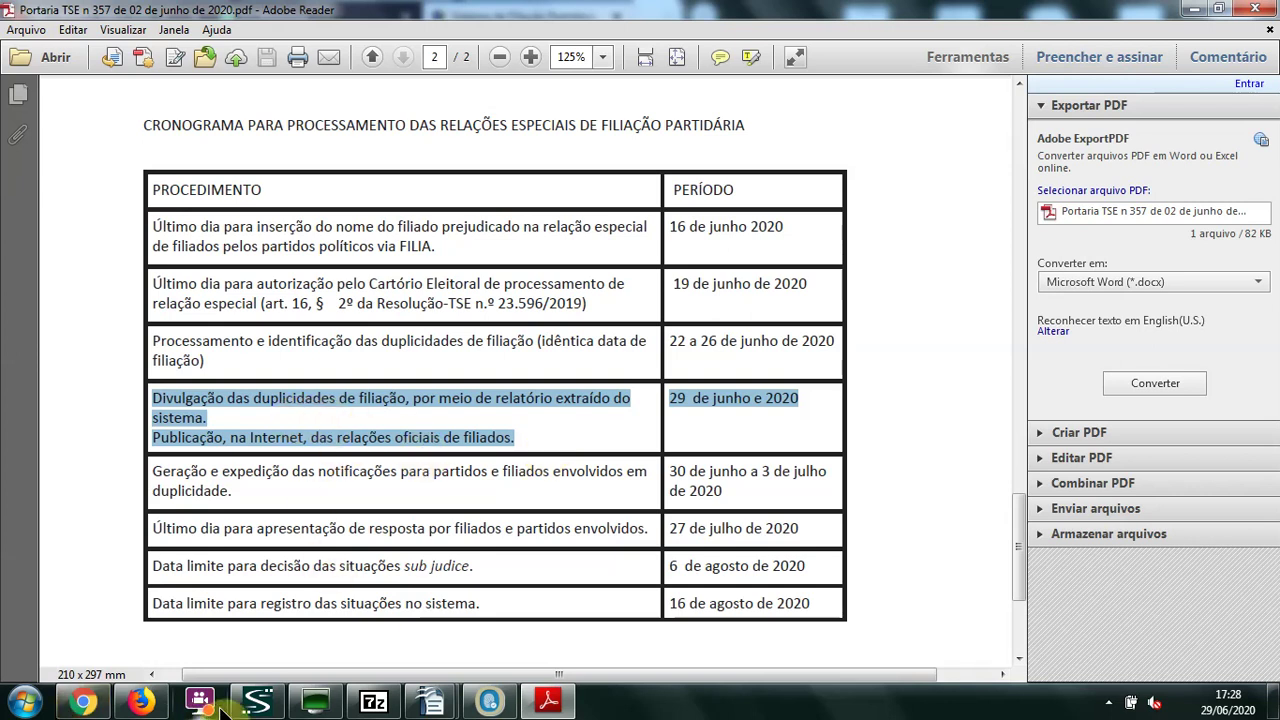
Switch to the Sistema de Filiação Partidária in Firefox and open the Sub Judice report form
{"action": "left_click", "coordinate": [152, 706]}
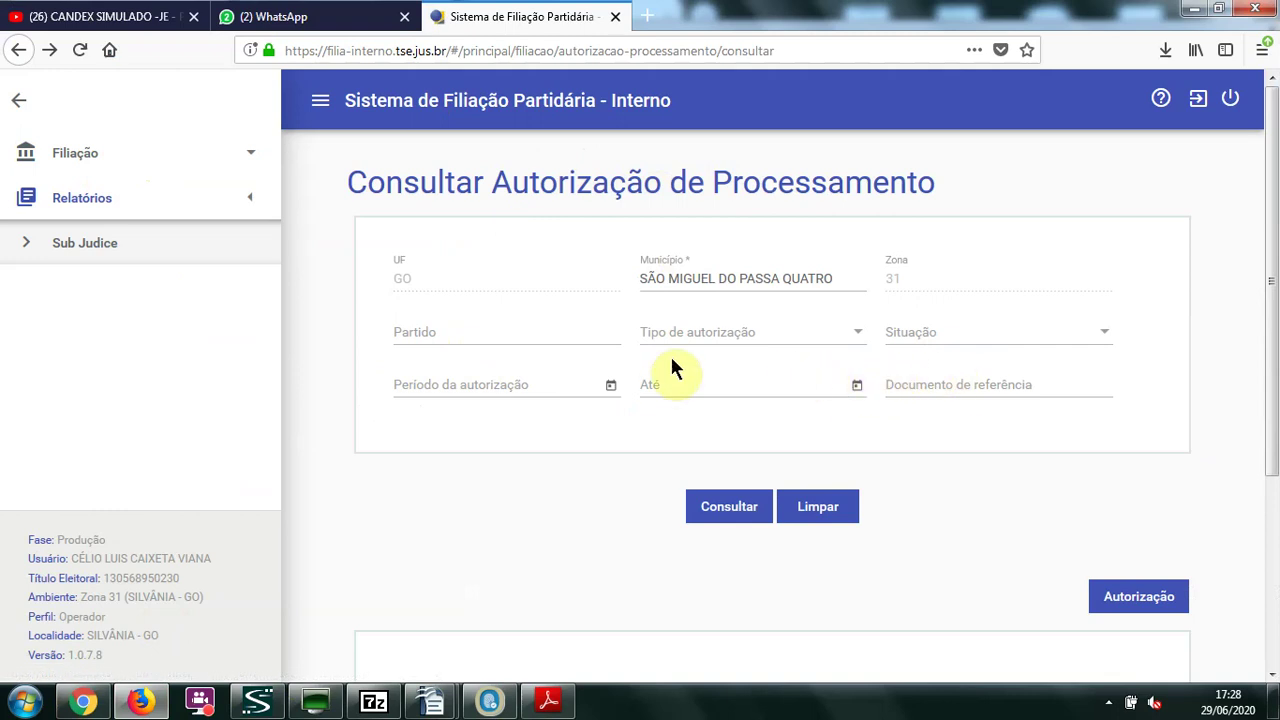
{"action": "left_click", "coordinate": [43, 148]}
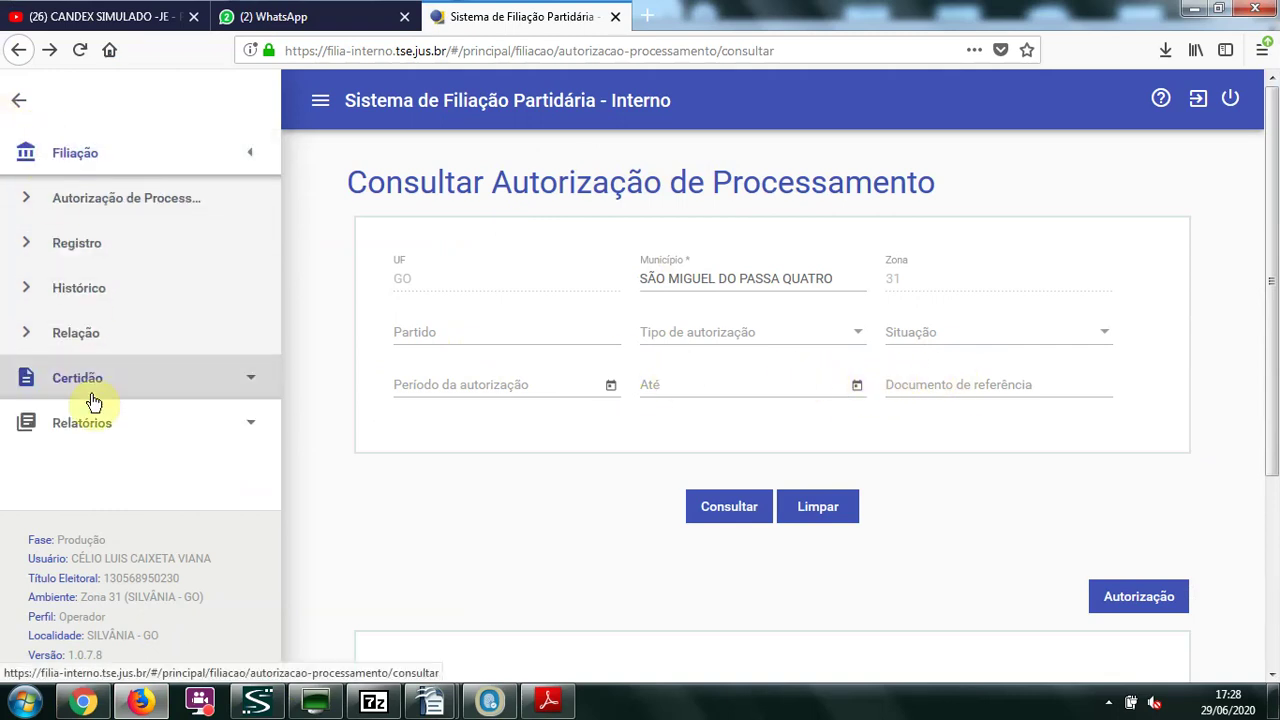
{"action": "left_click", "coordinate": [251, 428]}
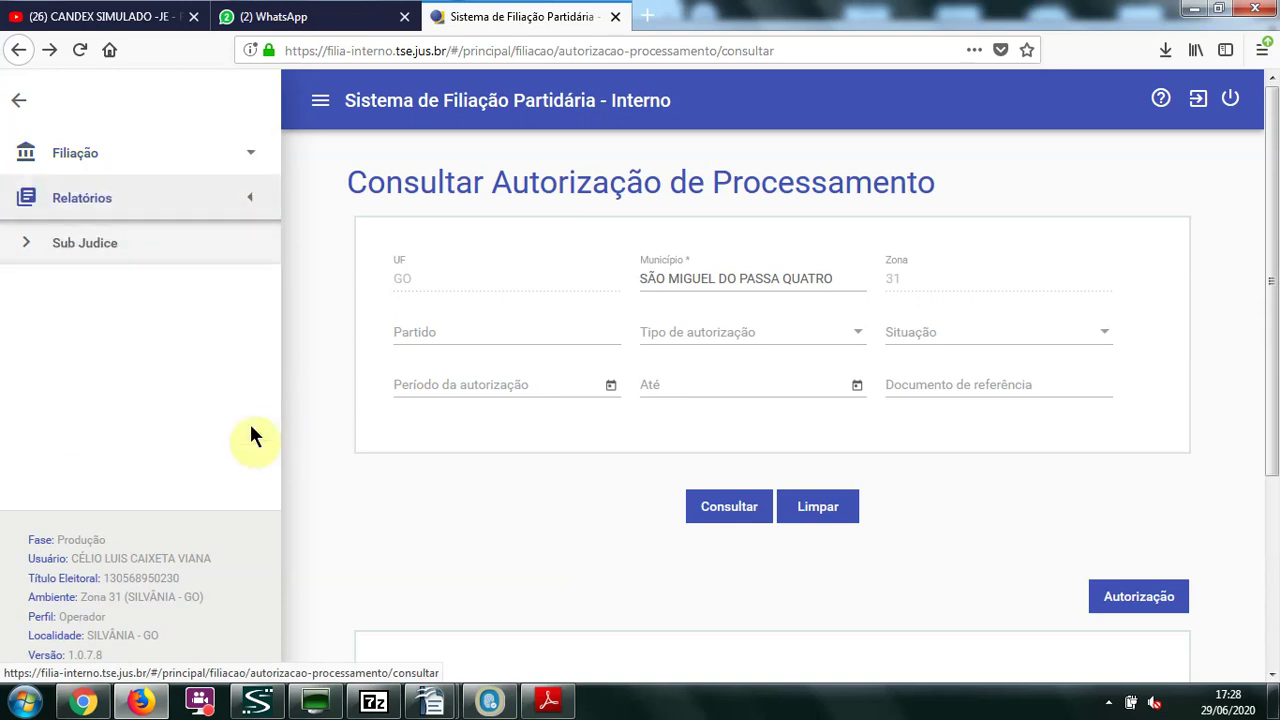
{"action": "left_click", "coordinate": [78, 252]}
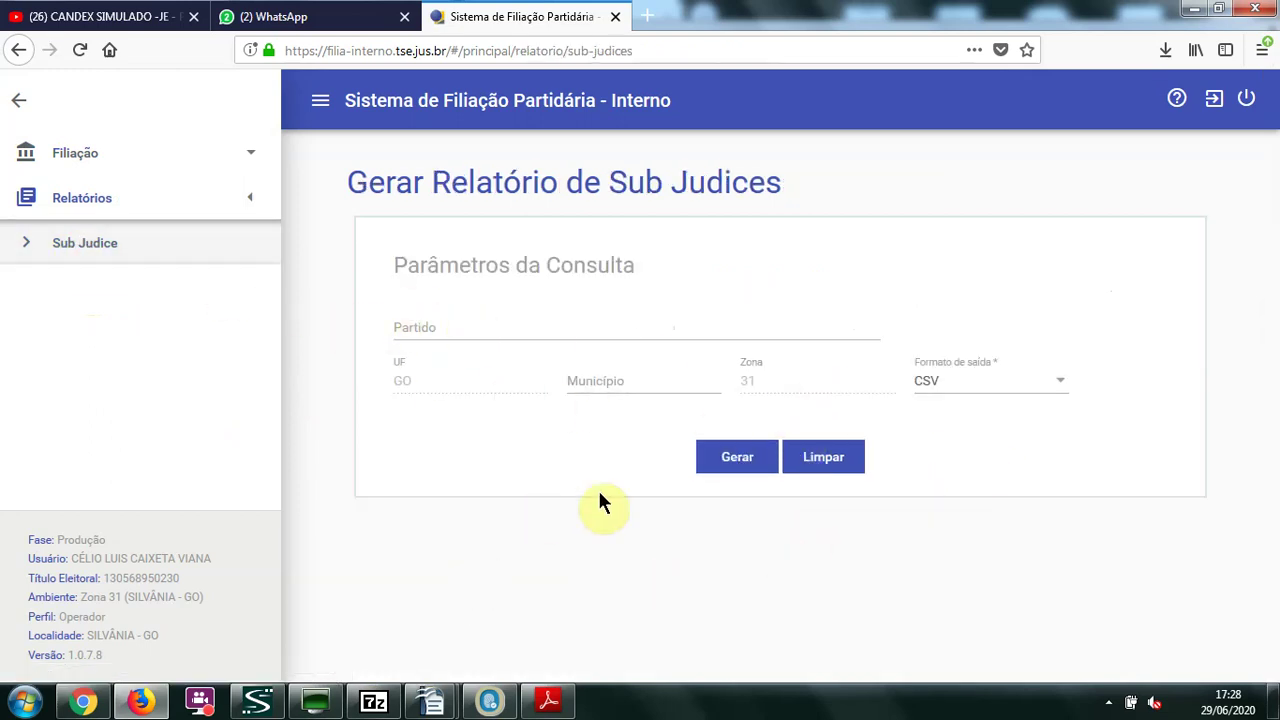
Generate the Sub Judice report in CSV format without a party or municipality filter, and dismiss the alert
{"action": "left_click", "coordinate": [738, 381]}
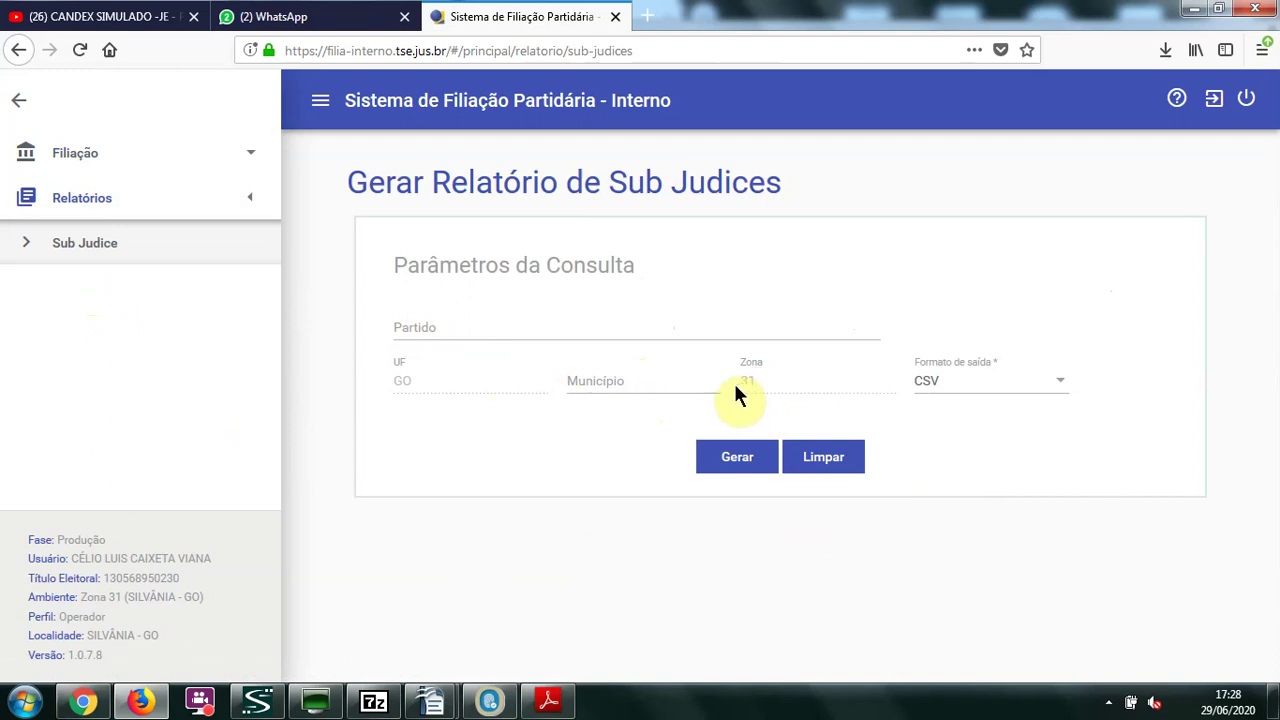
{"action": "left_click", "coordinate": [664, 384]}
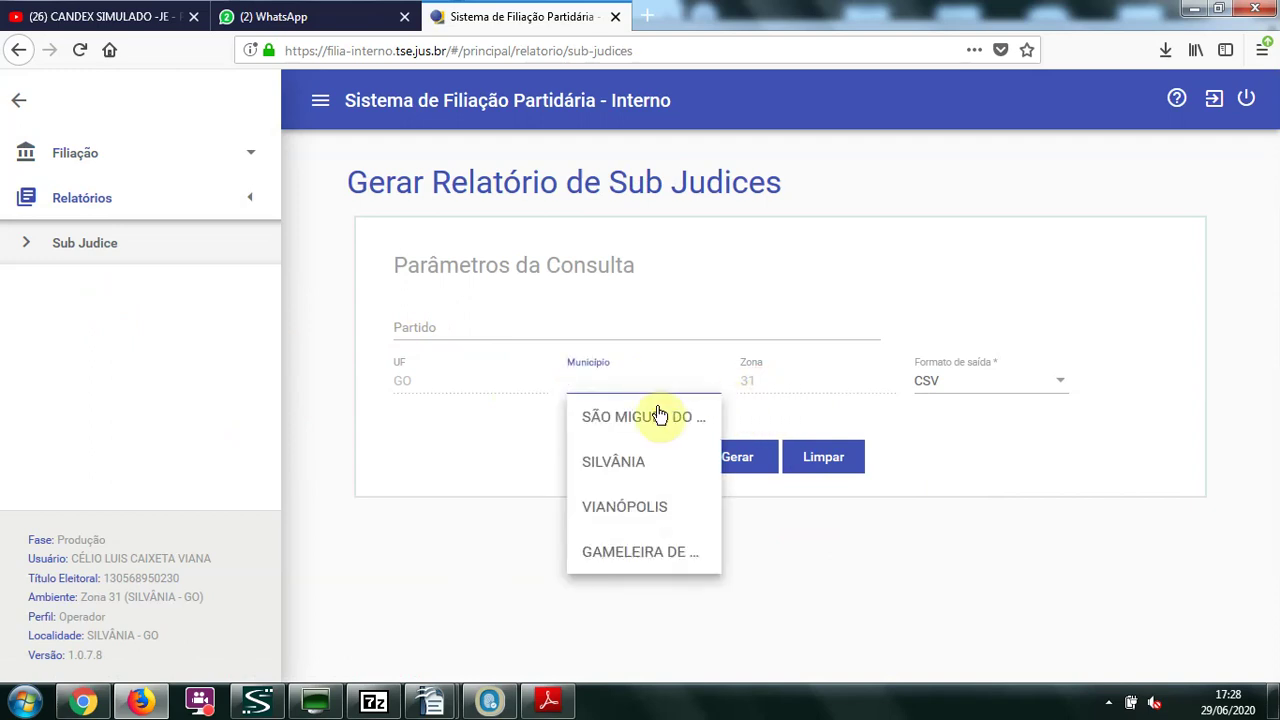
{"action": "left_click", "coordinate": [813, 571]}
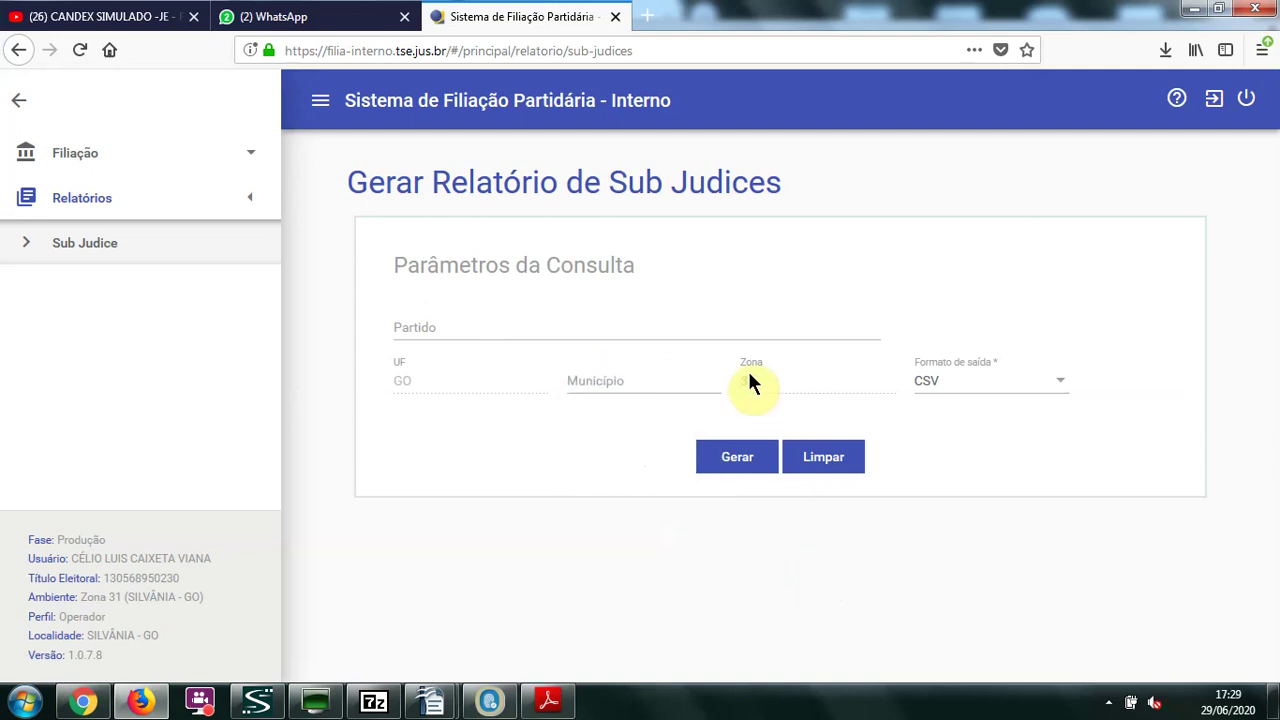
{"action": "left_click", "coordinate": [742, 462]}
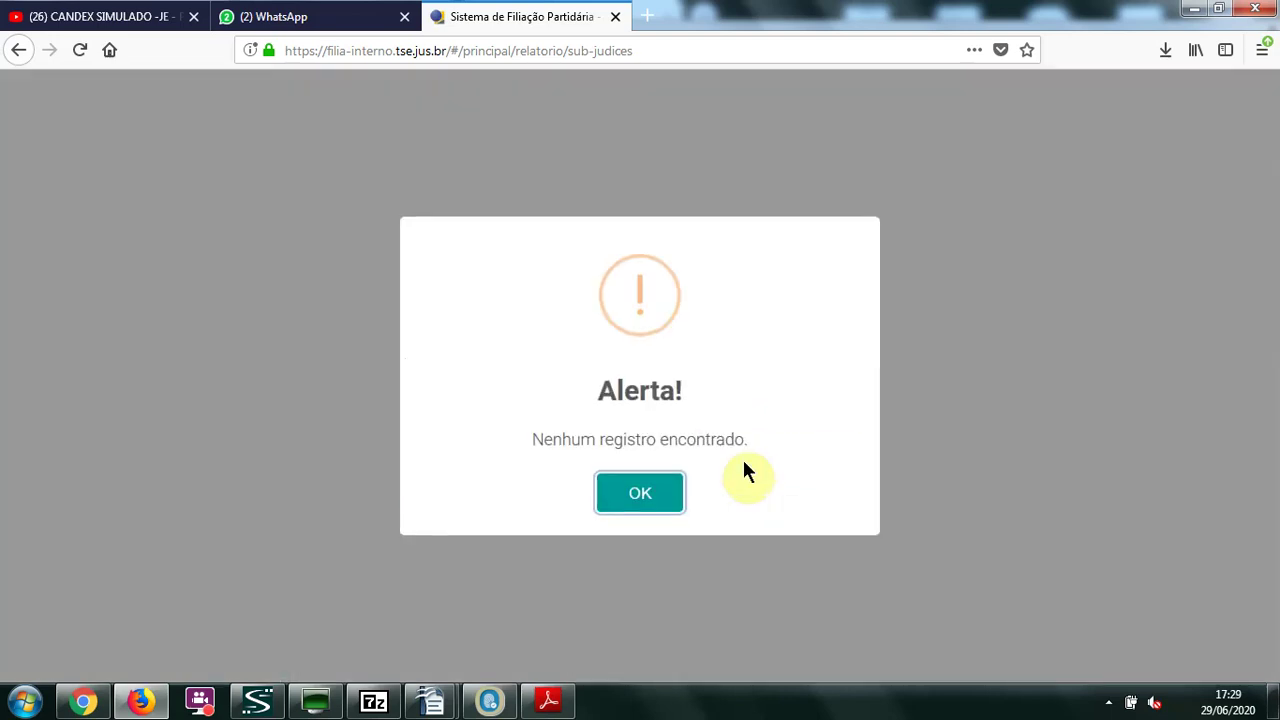
{"action": "left_click", "coordinate": [638, 498]}
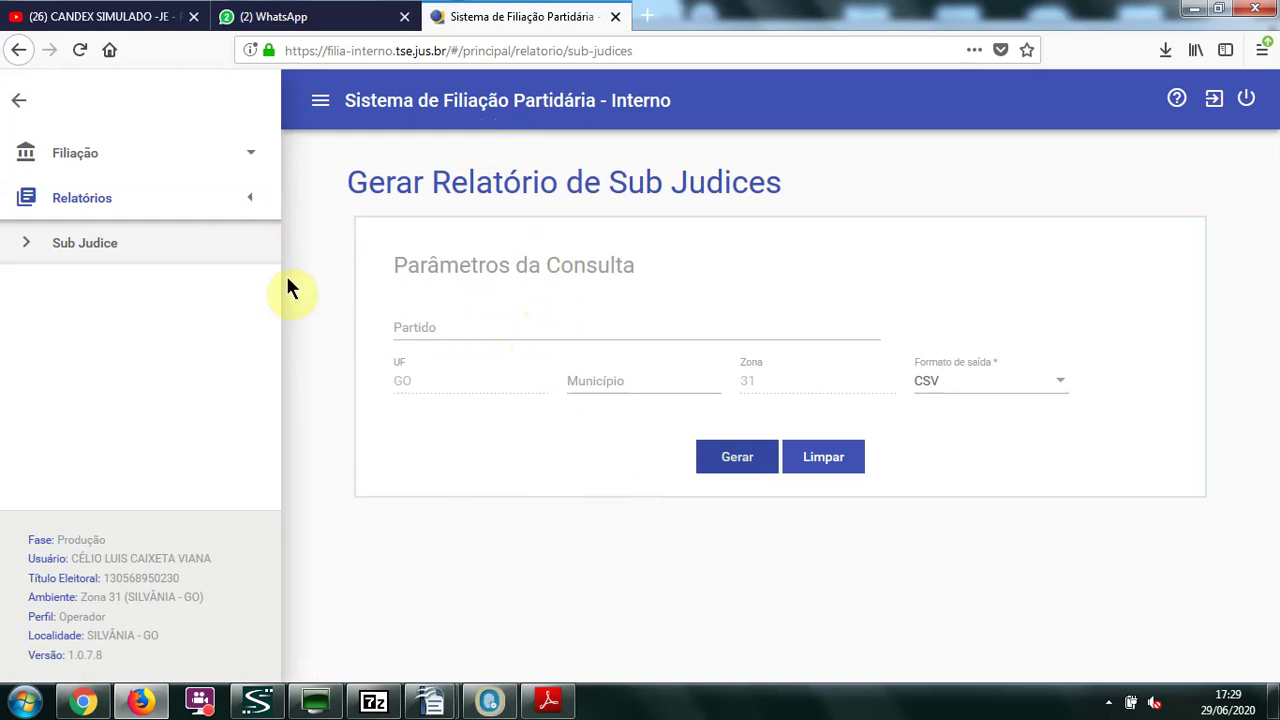
Query the processing authorizations for the municipality SÃO MIGUEL DO PASSA QUATRO
{"action": "left_click", "coordinate": [249, 198]}
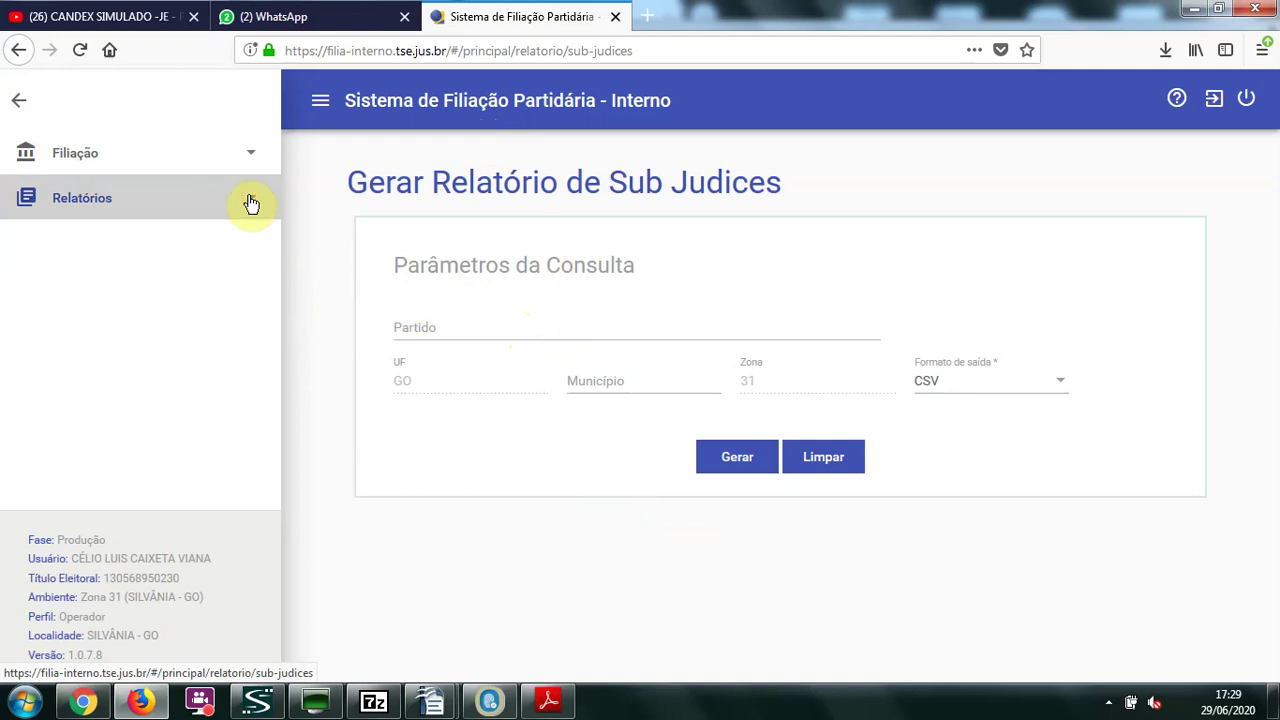
{"action": "left_click", "coordinate": [249, 198]}
{"action": "left_click", "coordinate": [251, 161]}
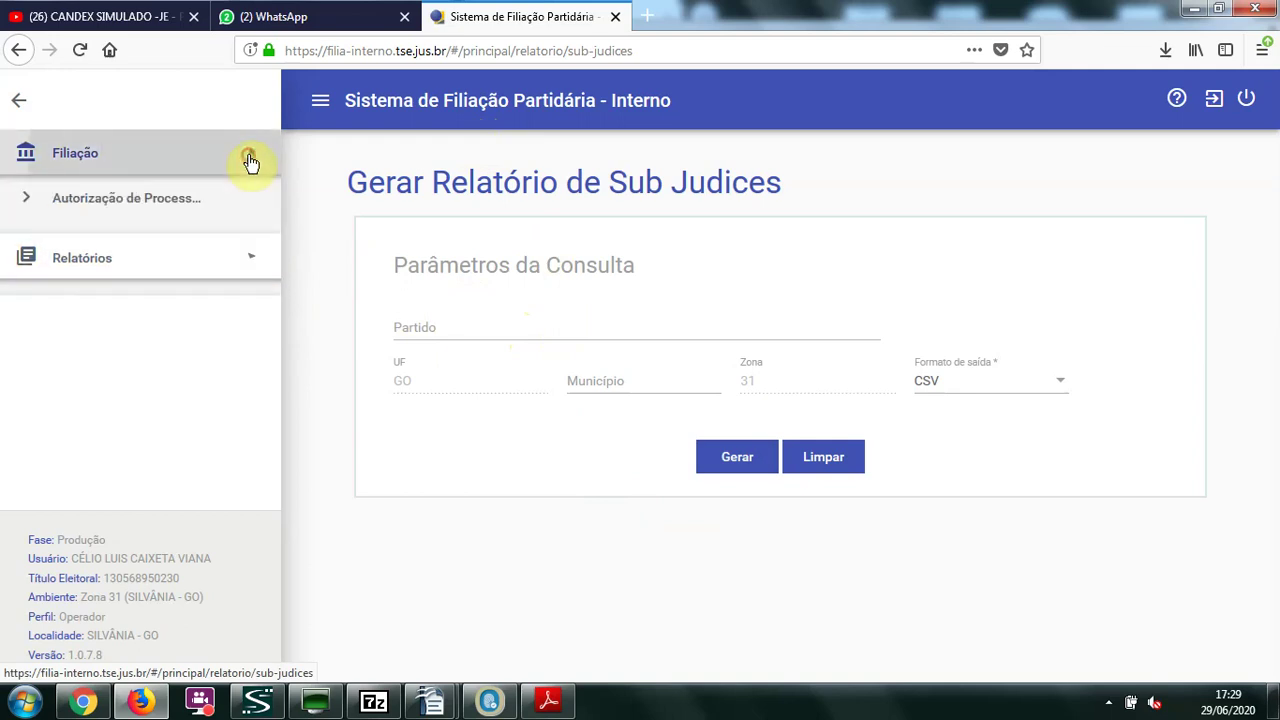
{"action": "left_click", "coordinate": [145, 207]}
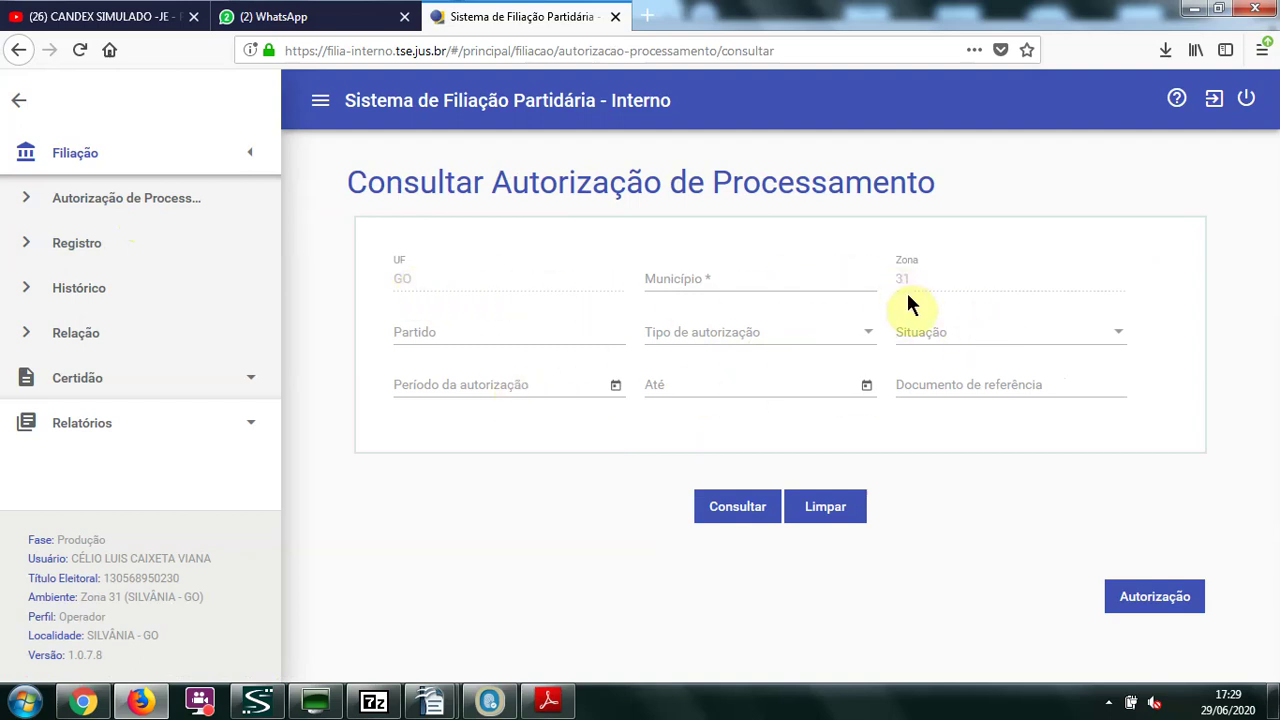
{"action": "left_click", "coordinate": [741, 274]}
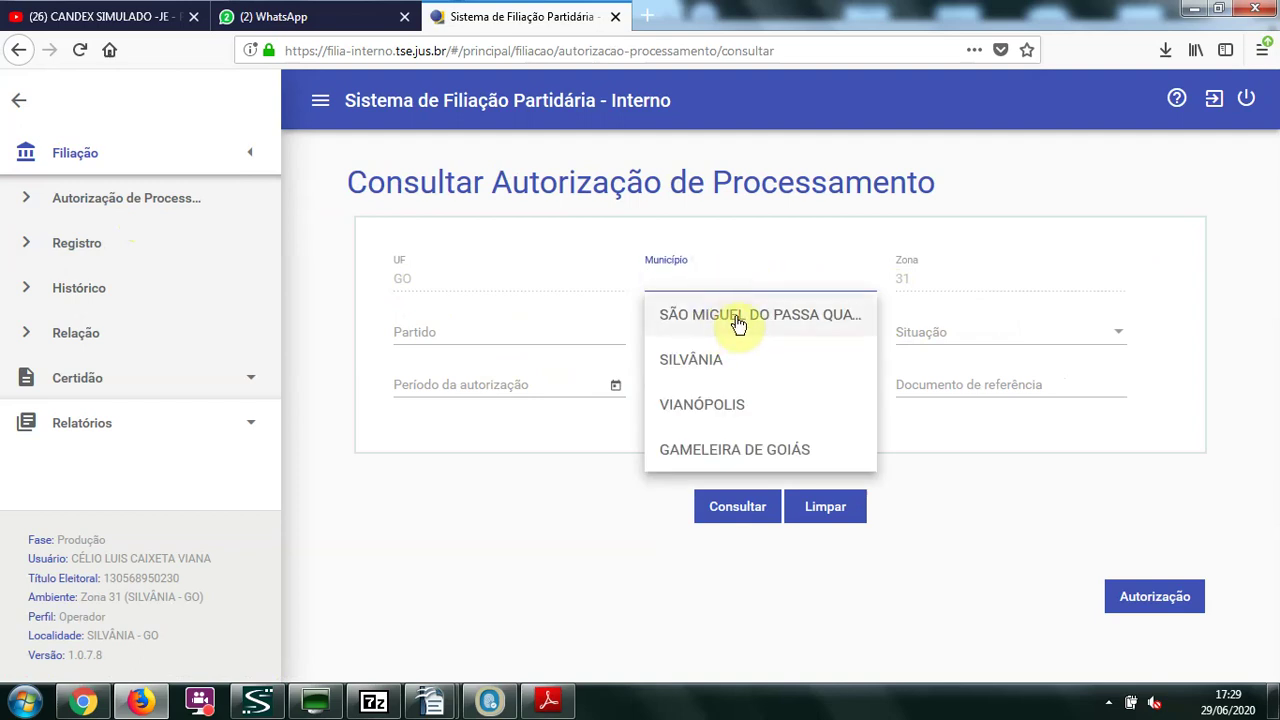
{"action": "left_click", "coordinate": [737, 318]}
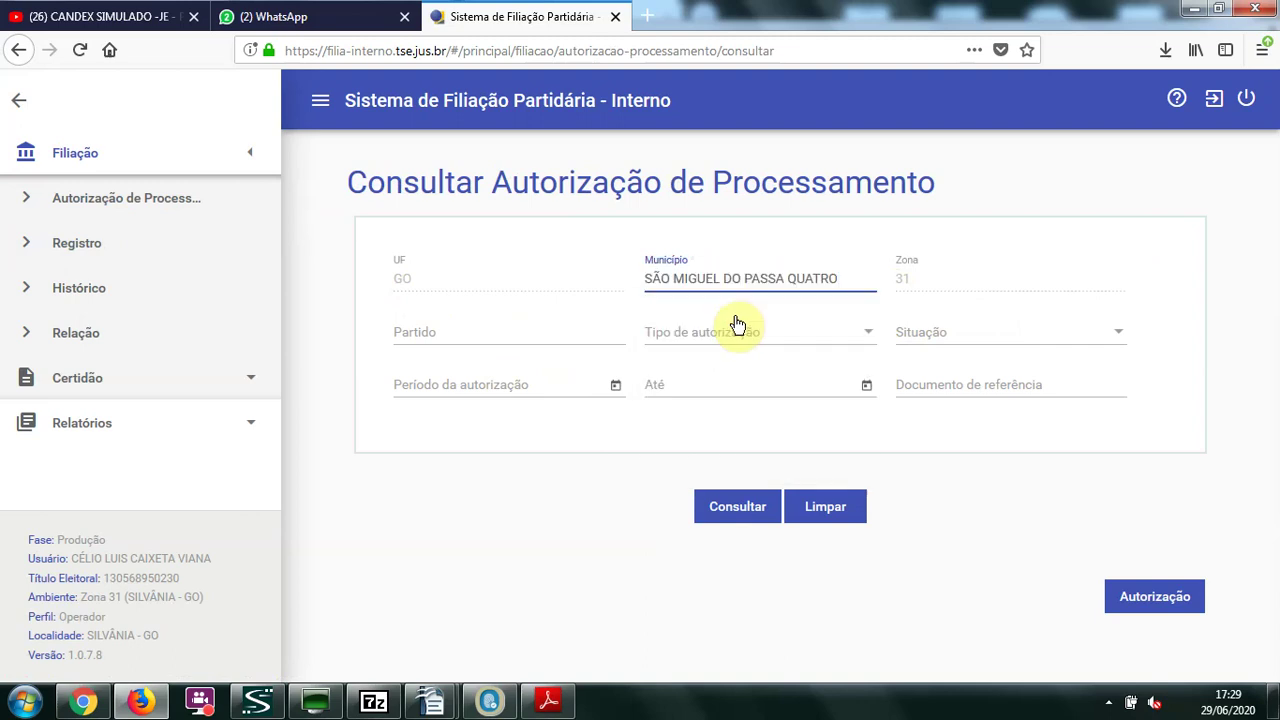
{"action": "left_click", "coordinate": [741, 507]}
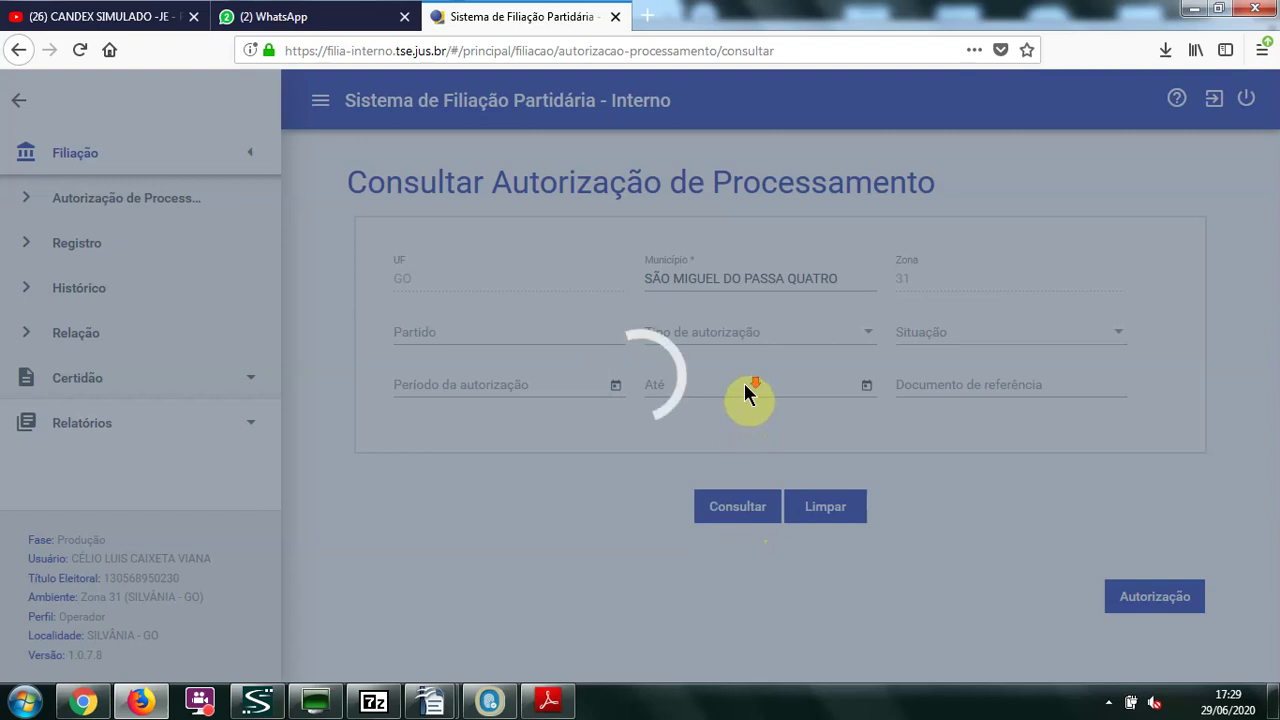
Examine the status, type and reference document of the second authorization in the results table
{"action": "scroll", "coordinate": [742, 415], "scroll_direction": "down", "scroll_amount": 3}
{"action": "scroll", "coordinate": [745, 440], "scroll_direction": "up", "scroll_amount": 3}
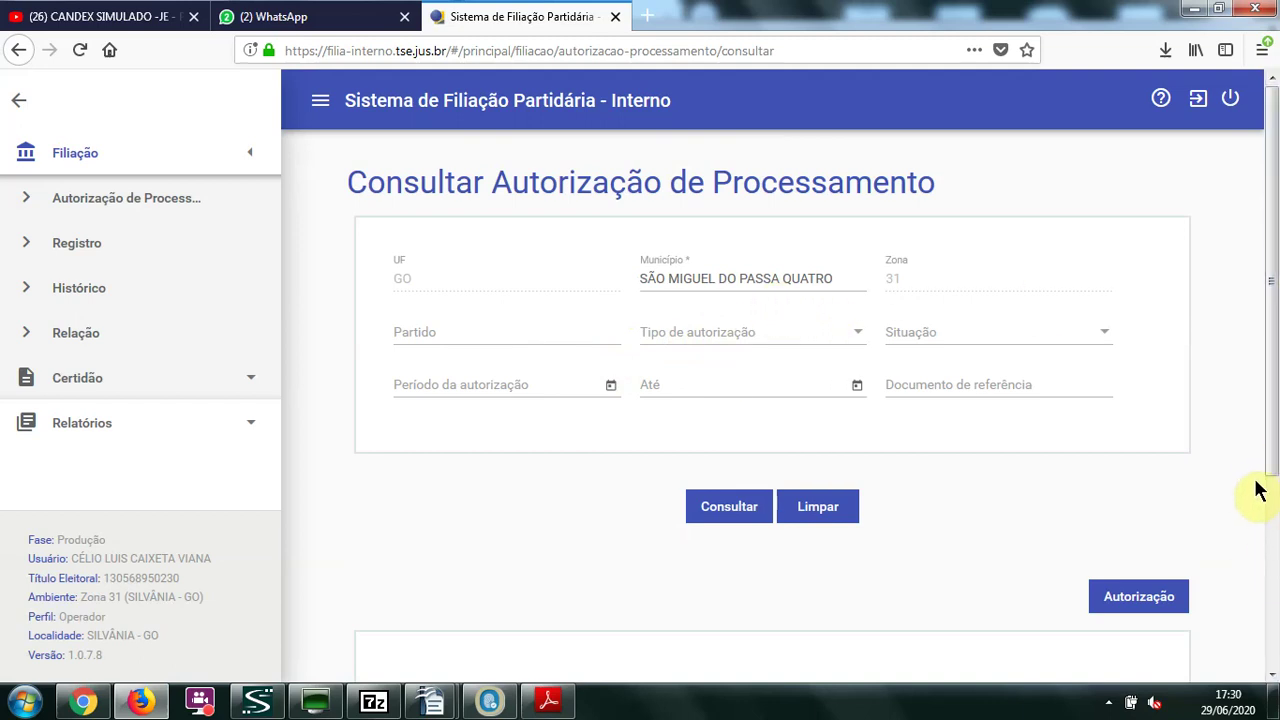
{"action": "left_click_drag", "start_coordinate": [1271, 380], "coordinate": [1268, 600]}
{"action": "left_click_drag", "start_coordinate": [722, 549], "coordinate": [1048, 555]}
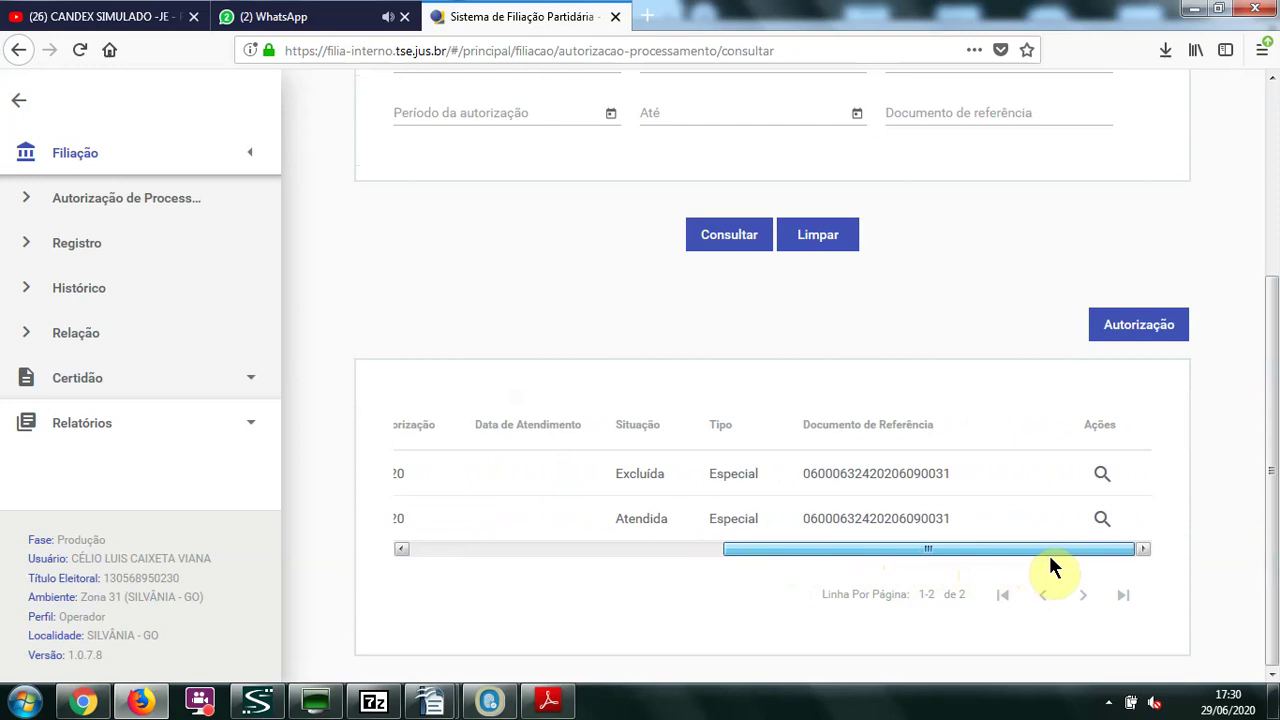
{"action": "left_click", "coordinate": [617, 519]}
{"action": "left_click_drag", "start_coordinate": [703, 520], "coordinate": [987, 538]}
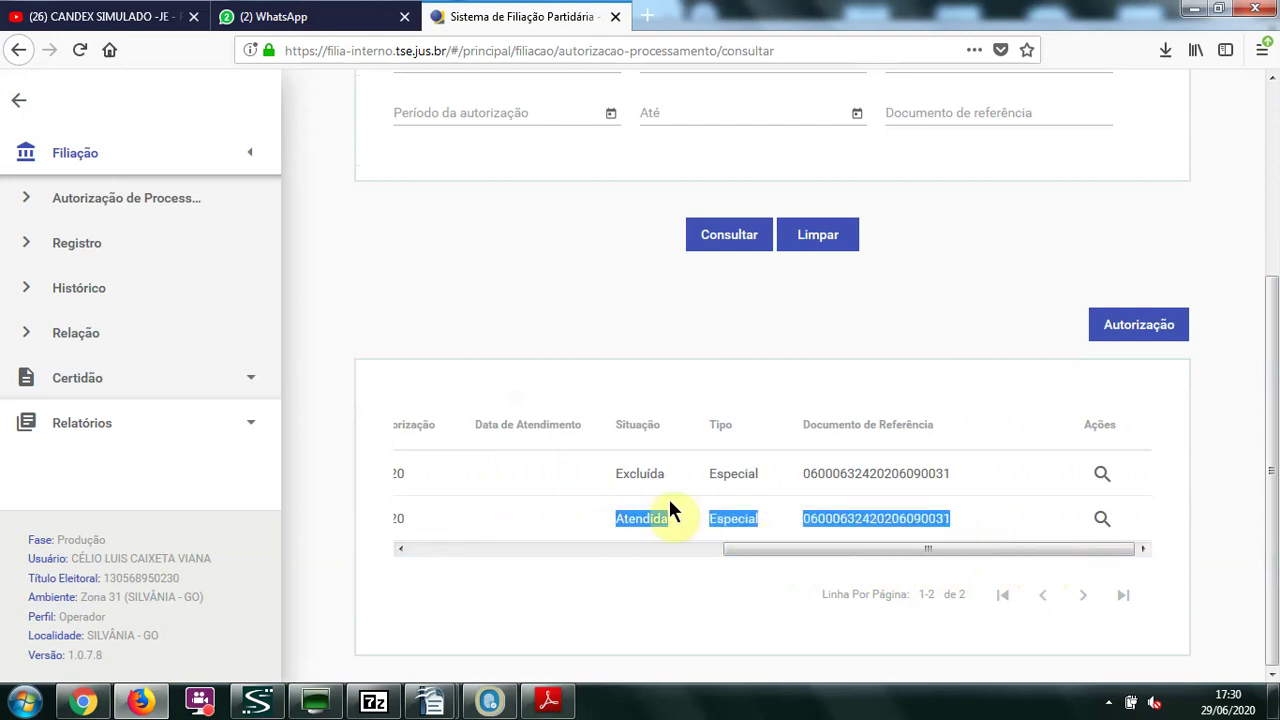
Open the affiliation record query and set its record type to Registros Oficiais, leaving the voter ID empty
{"action": "left_click", "coordinate": [128, 289]}
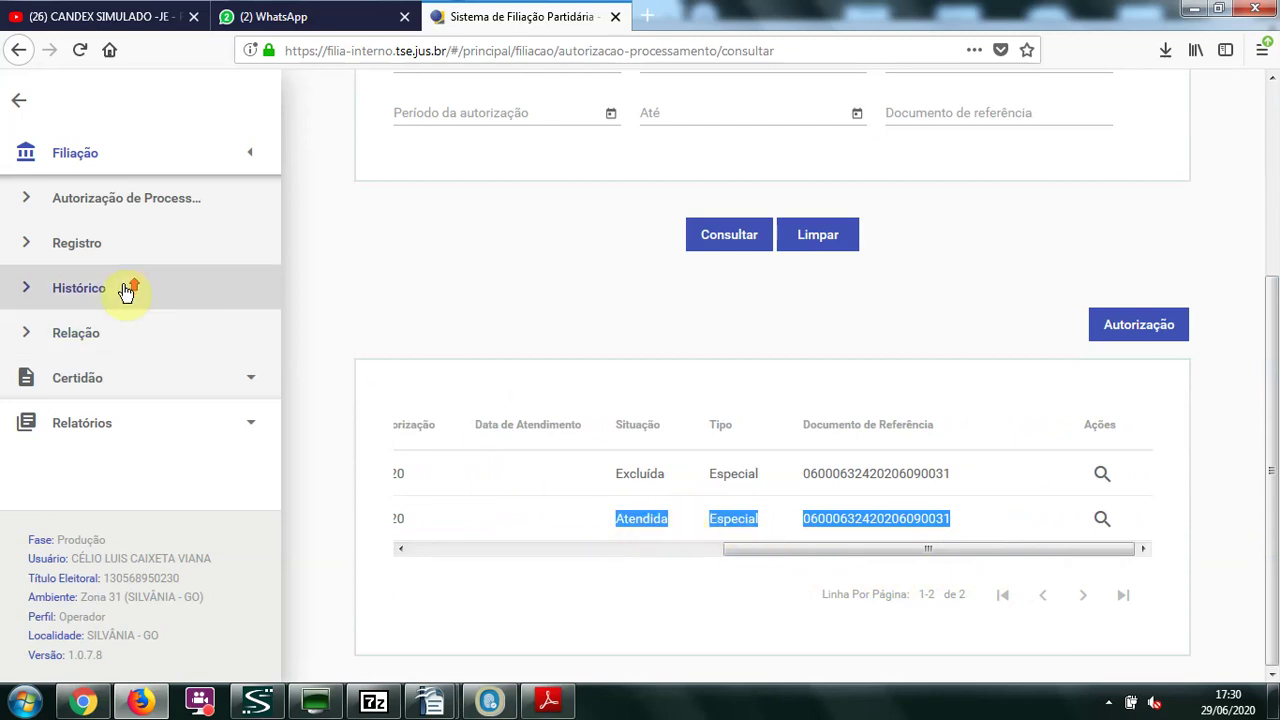
{"action": "left_click", "coordinate": [72, 250]}
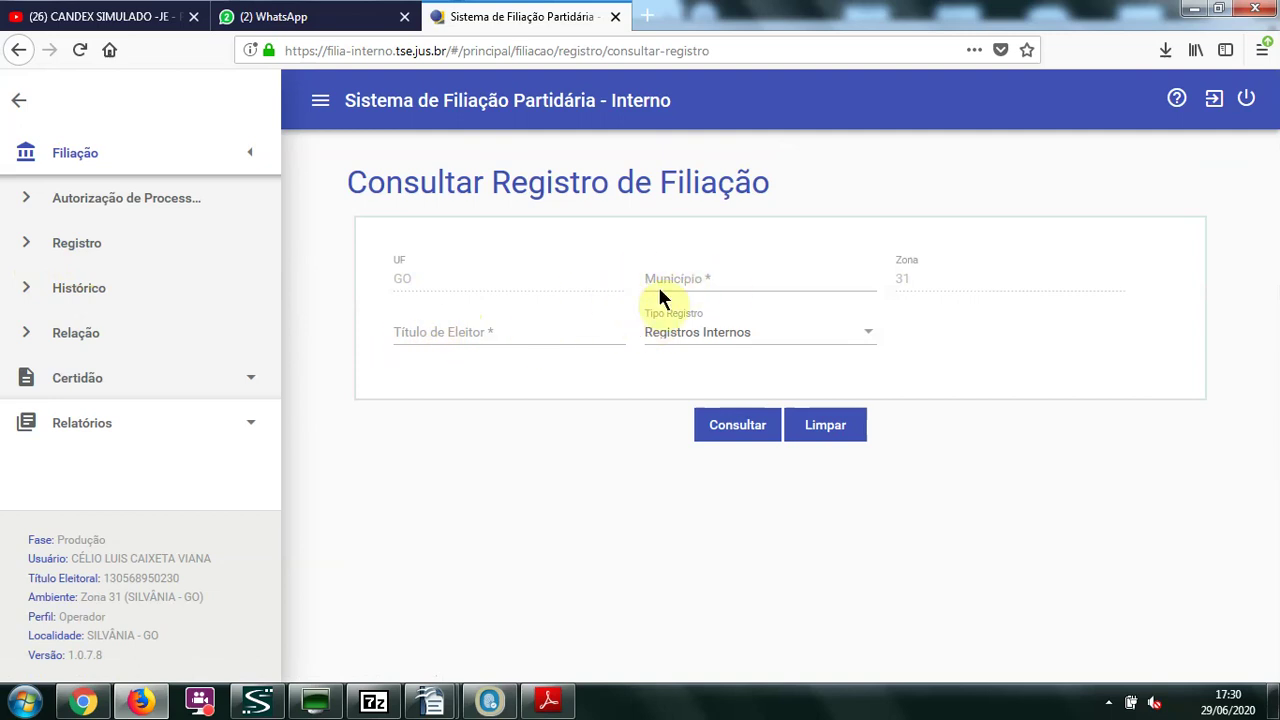
{"action": "left_click", "coordinate": [735, 342]}
{"action": "left_click", "coordinate": [733, 378]}
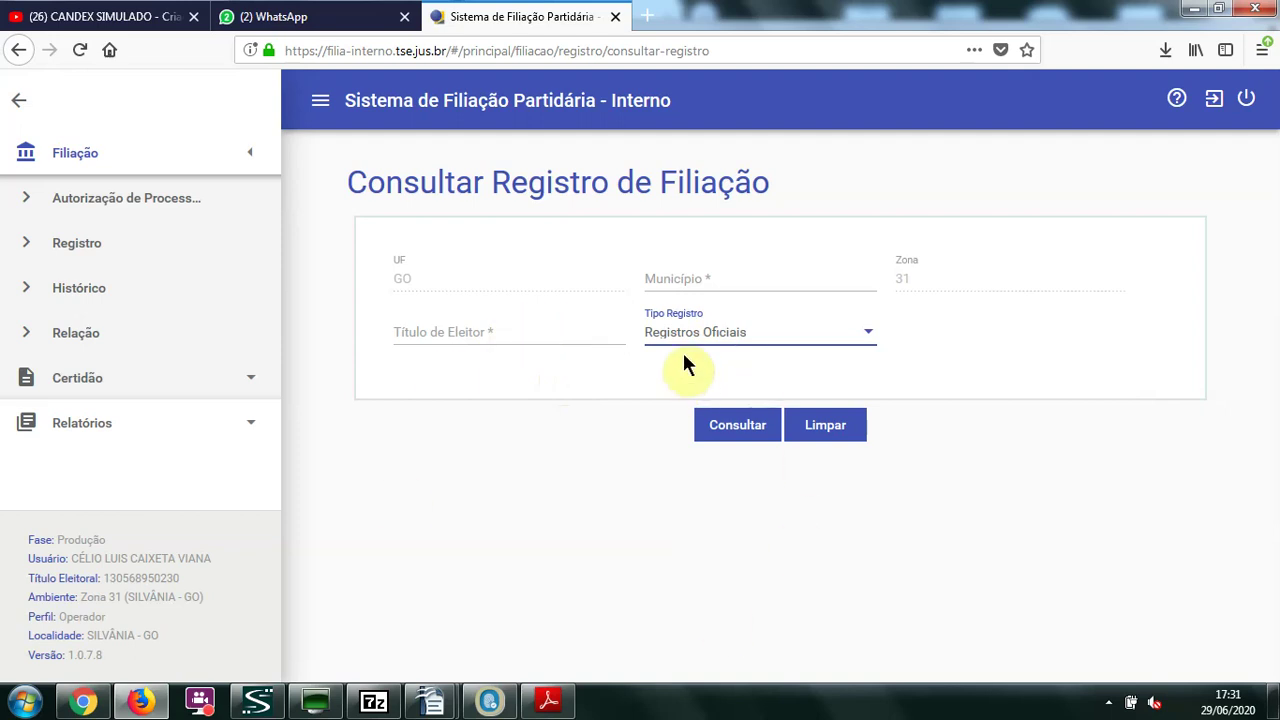
{"action": "left_click", "coordinate": [488, 325]}
{"action": "left_click", "coordinate": [446, 408]}
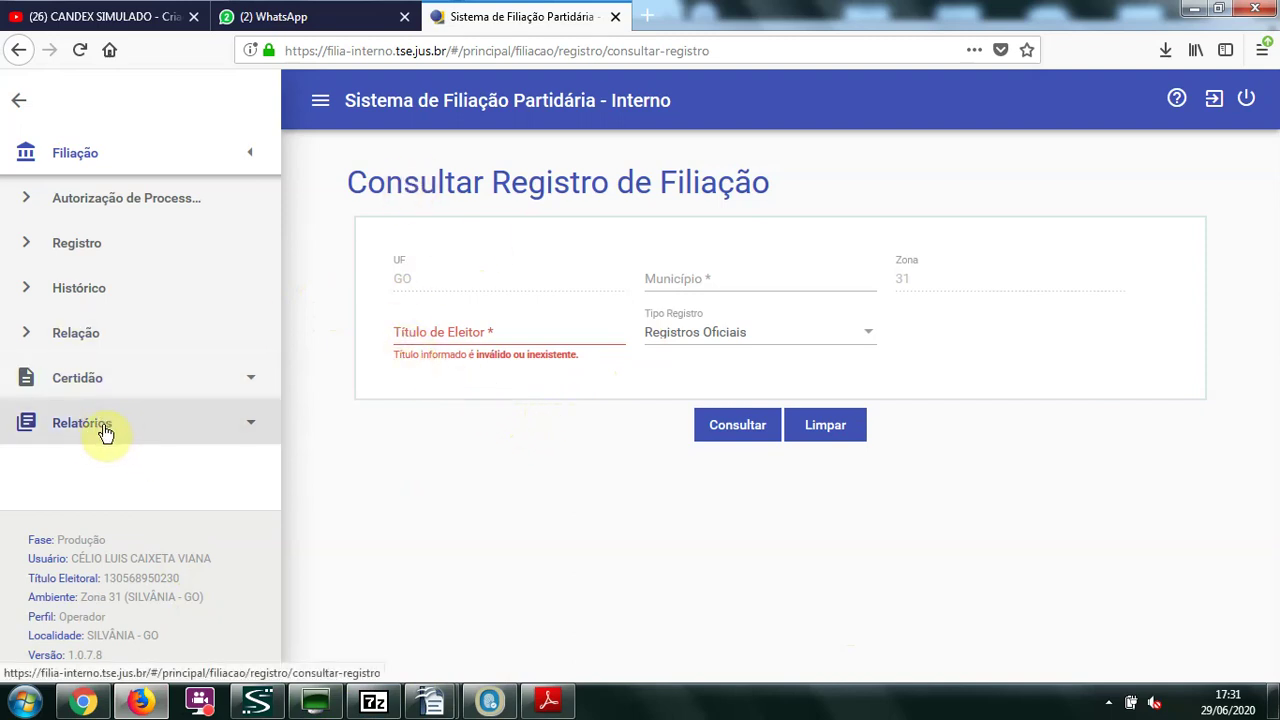
{"action": "left_click", "coordinate": [248, 425]}
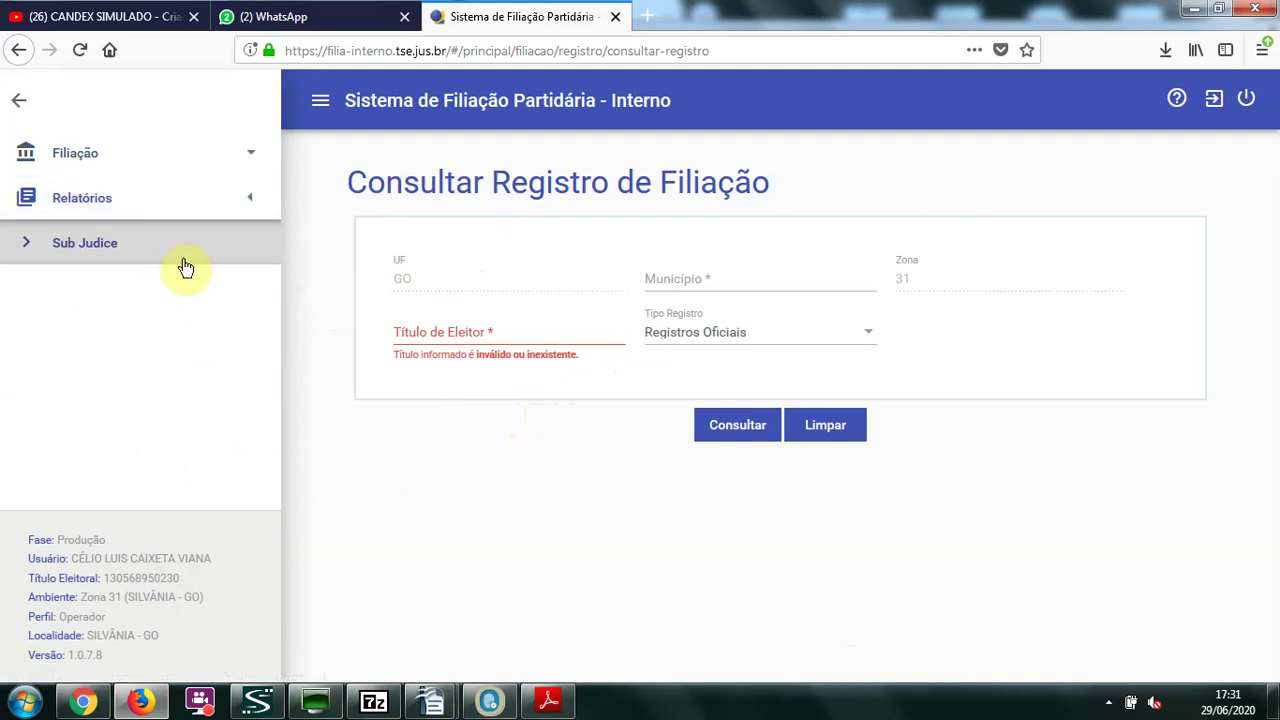
{"action": "left_click", "coordinate": [246, 155]}
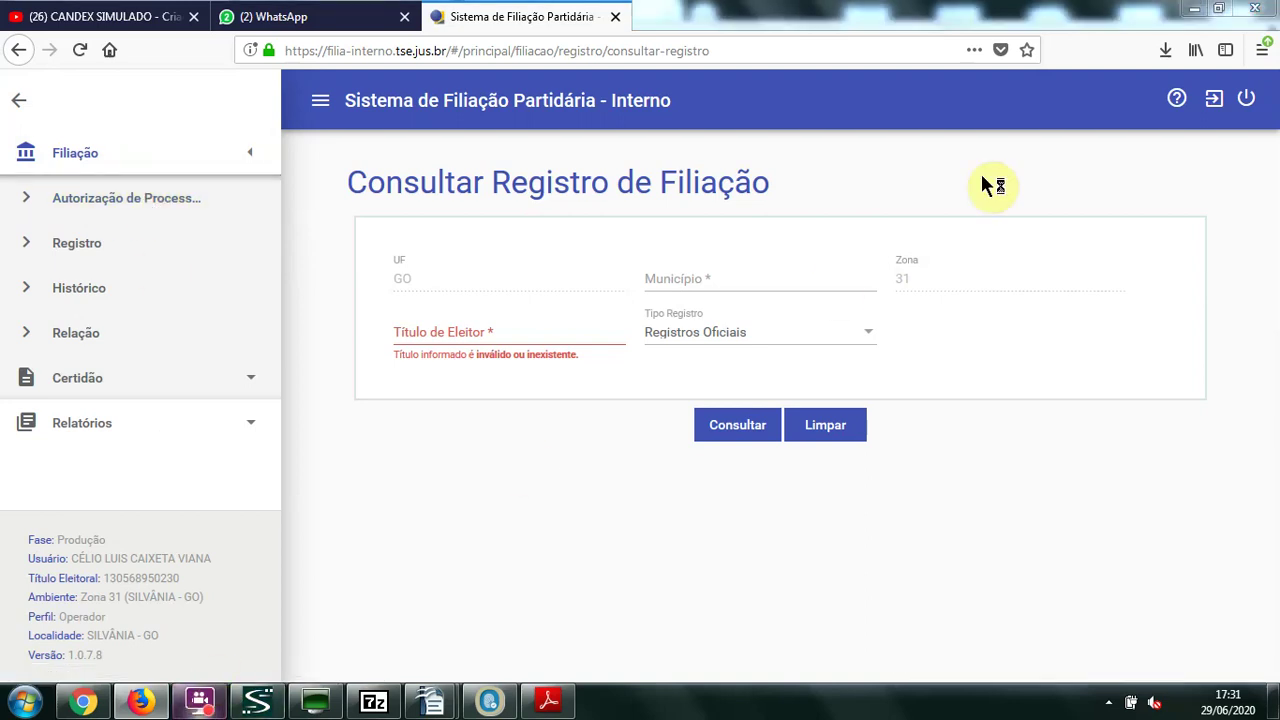
Minimize the browser and the PDF document to return to the desktop
{"action": "left_click", "coordinate": [1195, 9]}
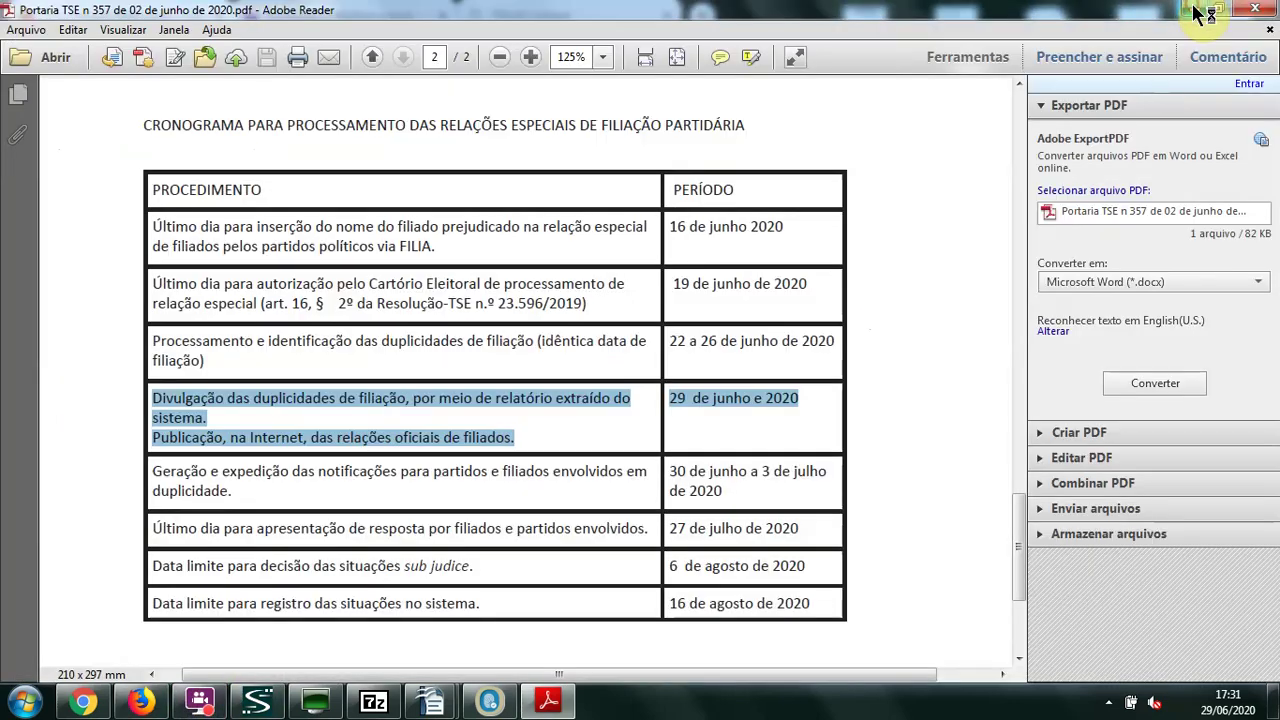
{"action": "left_click", "coordinate": [1195, 9]}
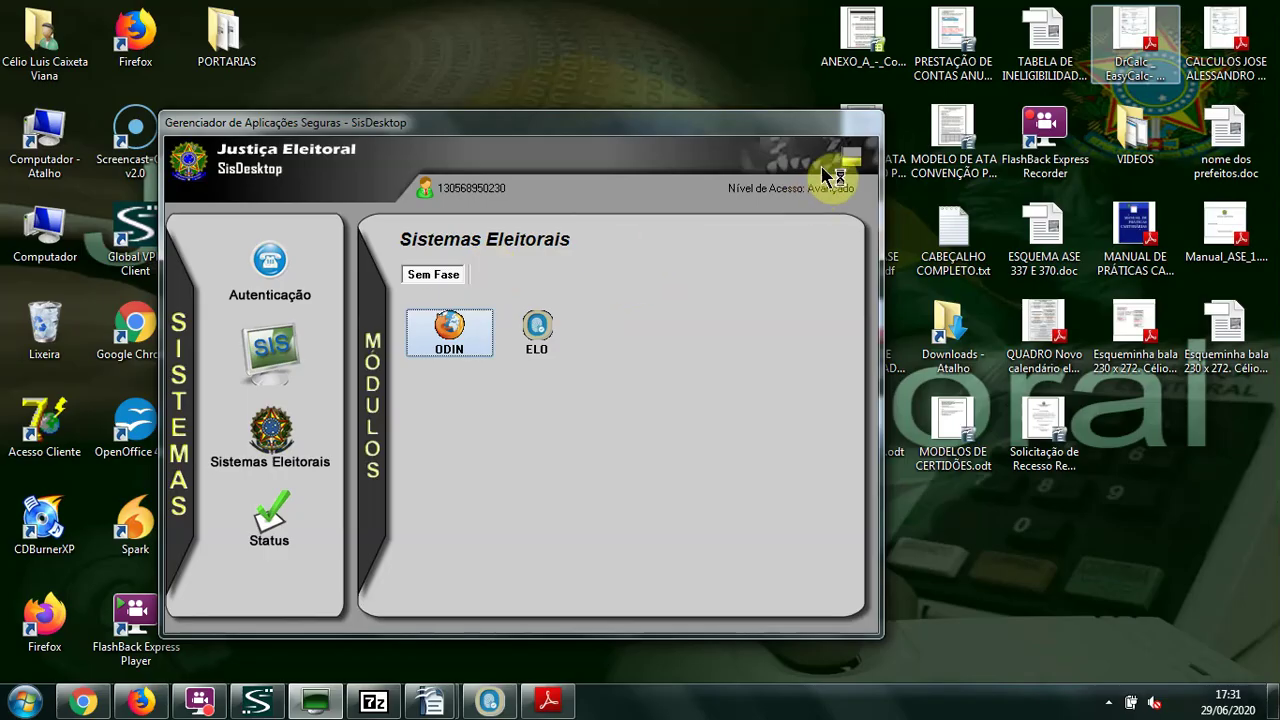
{"action": "left_click", "coordinate": [198, 704]}
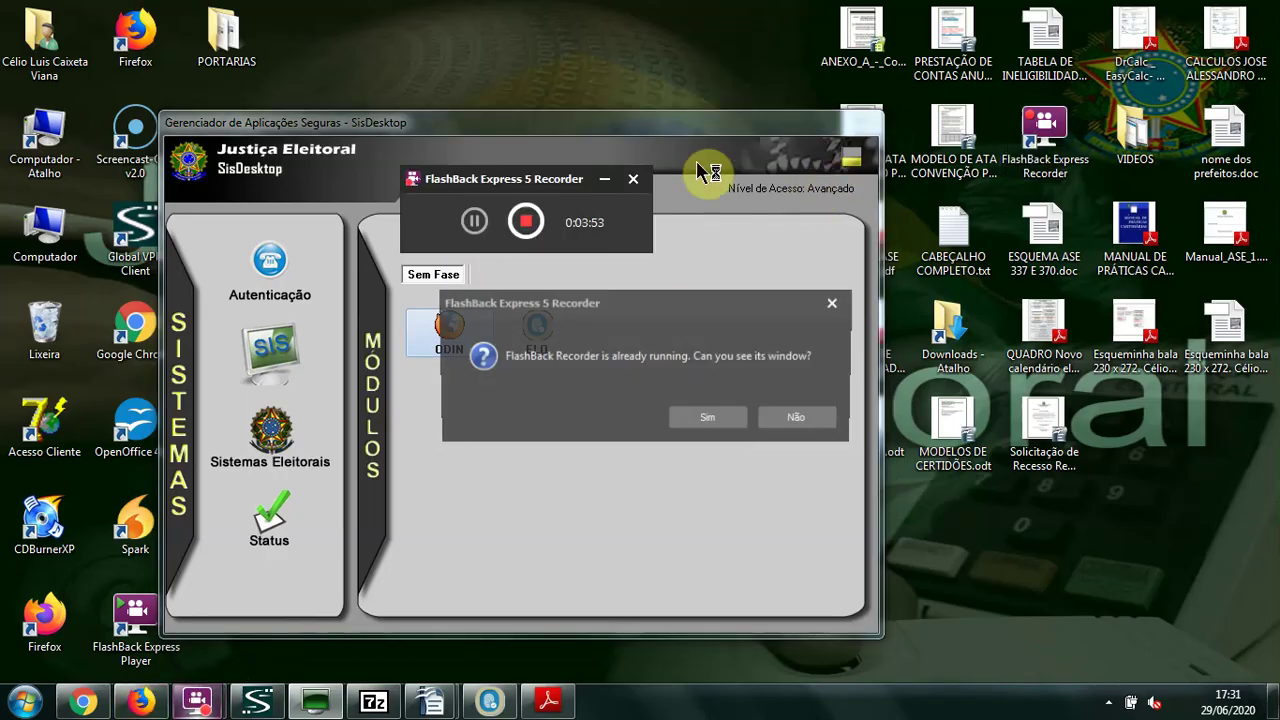